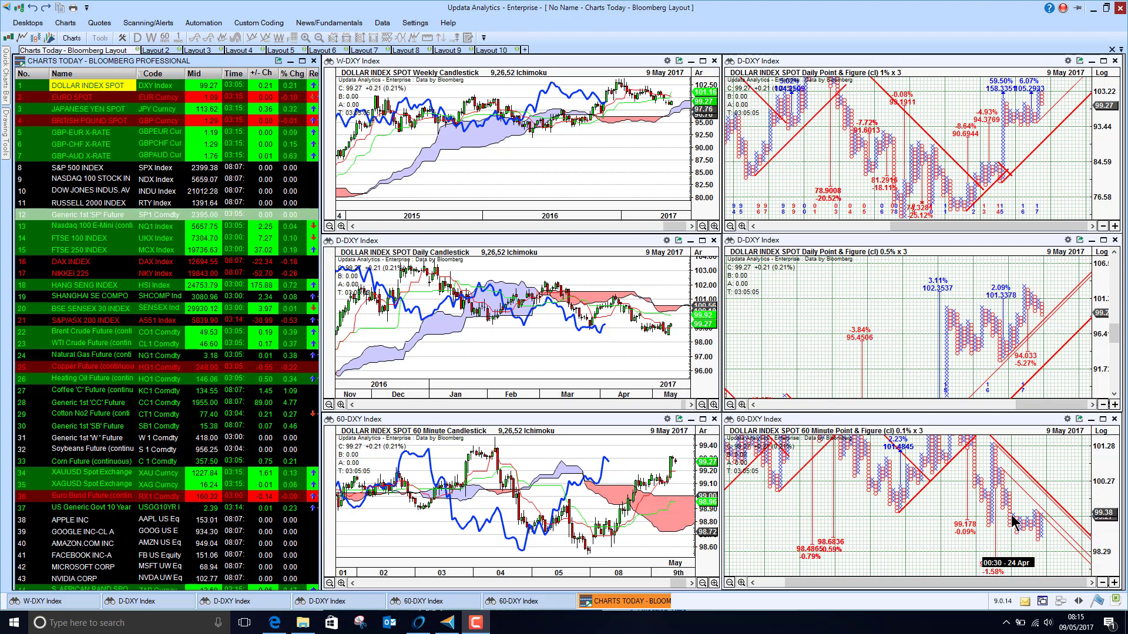
Load Euro Spot, then Japanese Yen Spot, then British Pound Spot (GBP Curncy) into all six charts.
{"action": "left_click", "coordinate": [77, 103]}
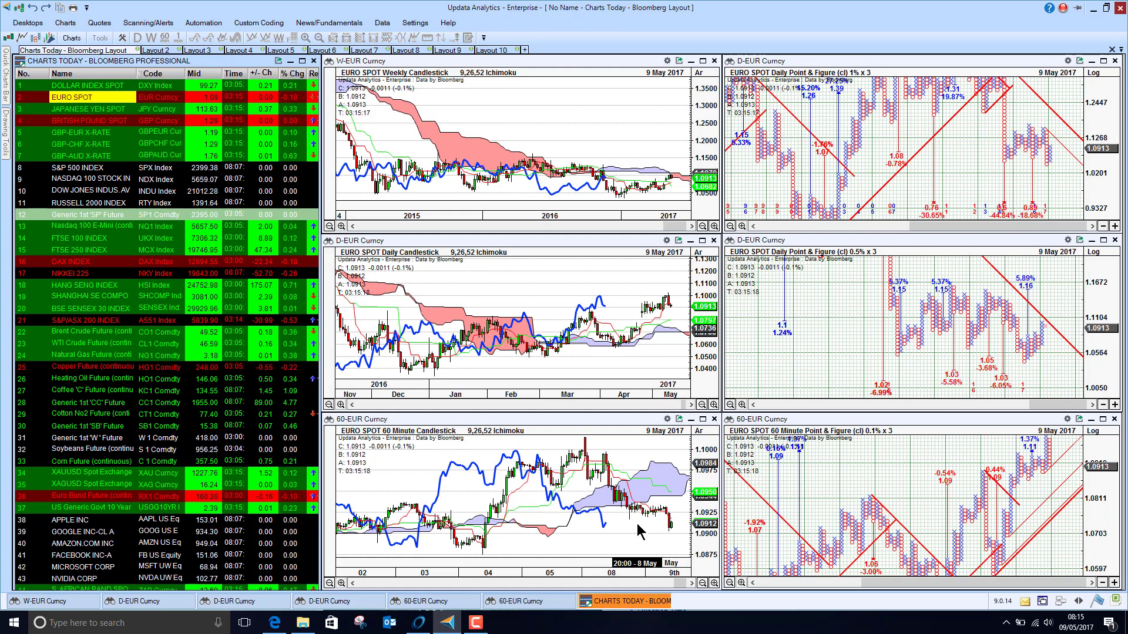
{"action": "left_click", "coordinate": [91, 111]}
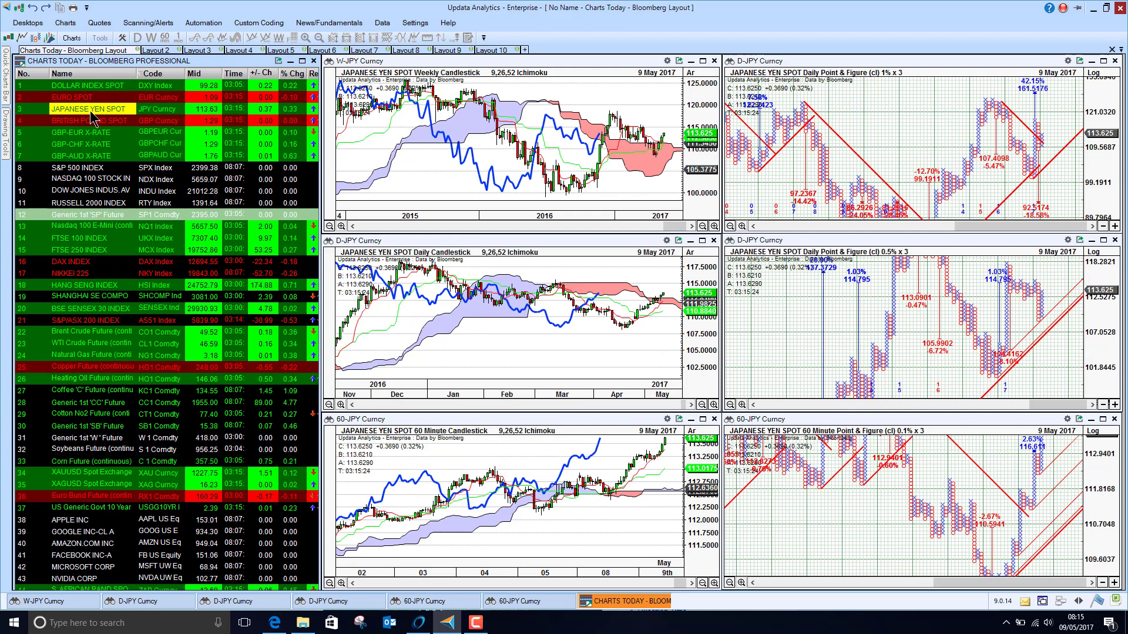
{"action": "key", "text": "Down"}
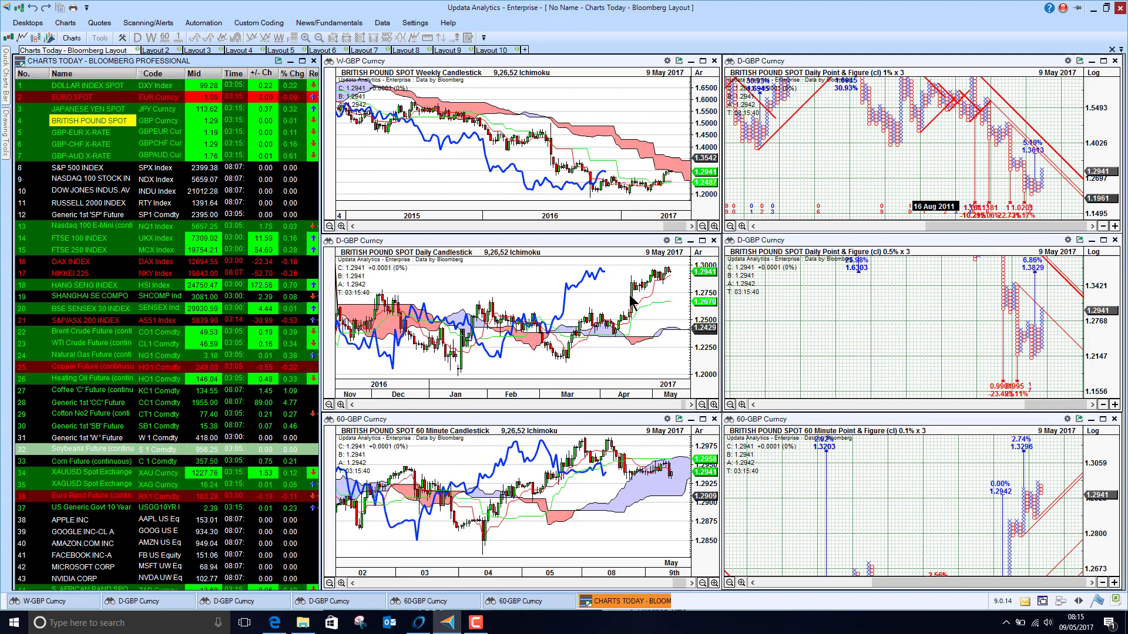
Step the charts through GBP-EUR, GBP-CHF and GBP-AUD cross rates to S&P 500 INDEX (SPX Index).
{"action": "left_click", "coordinate": [90, 132]}
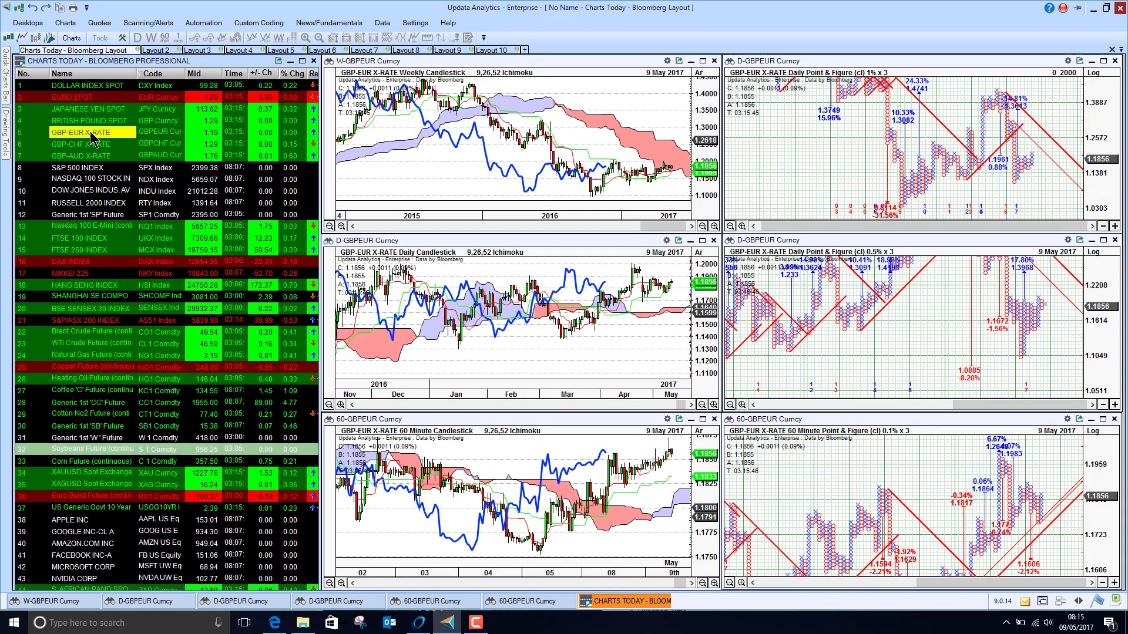
{"action": "key", "text": "Down"}
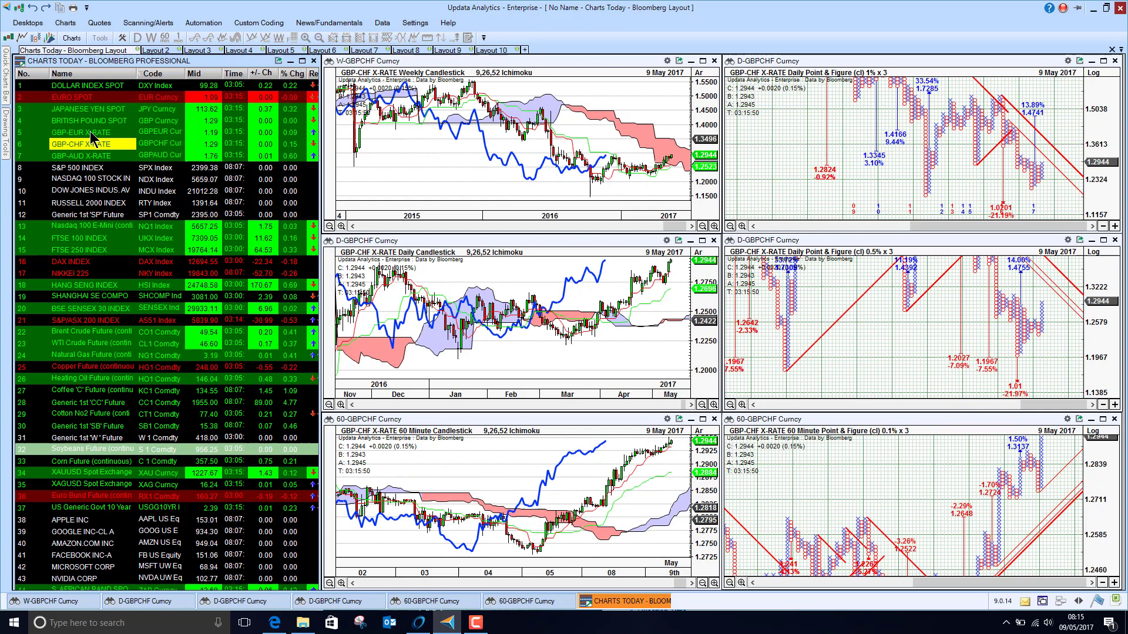
{"action": "key", "text": "Down"}
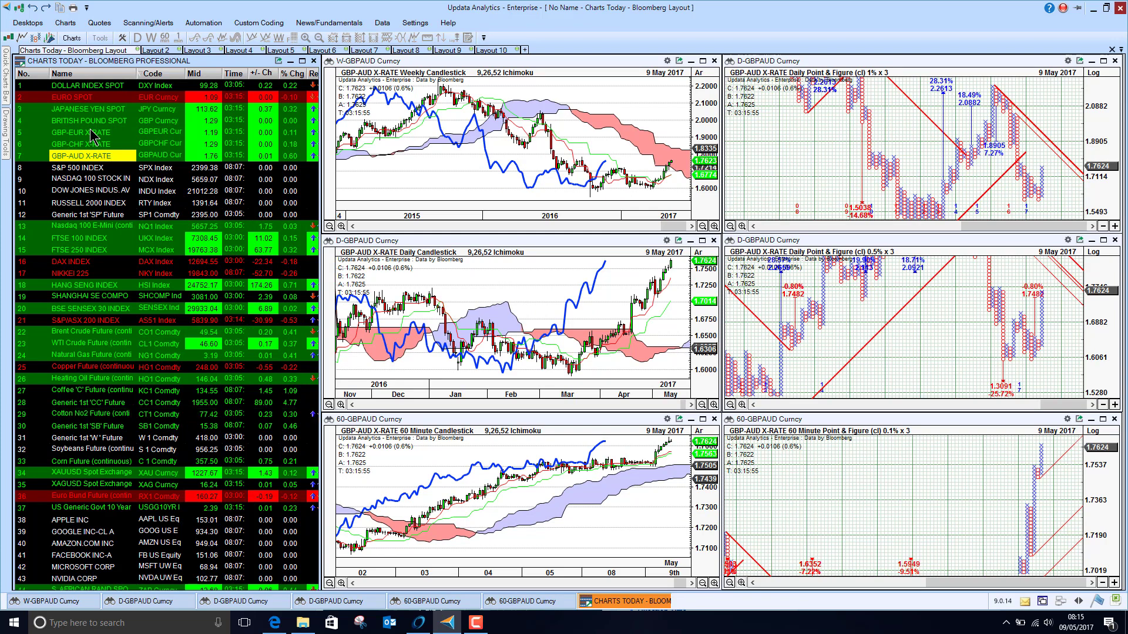
{"action": "key", "text": "Down"}
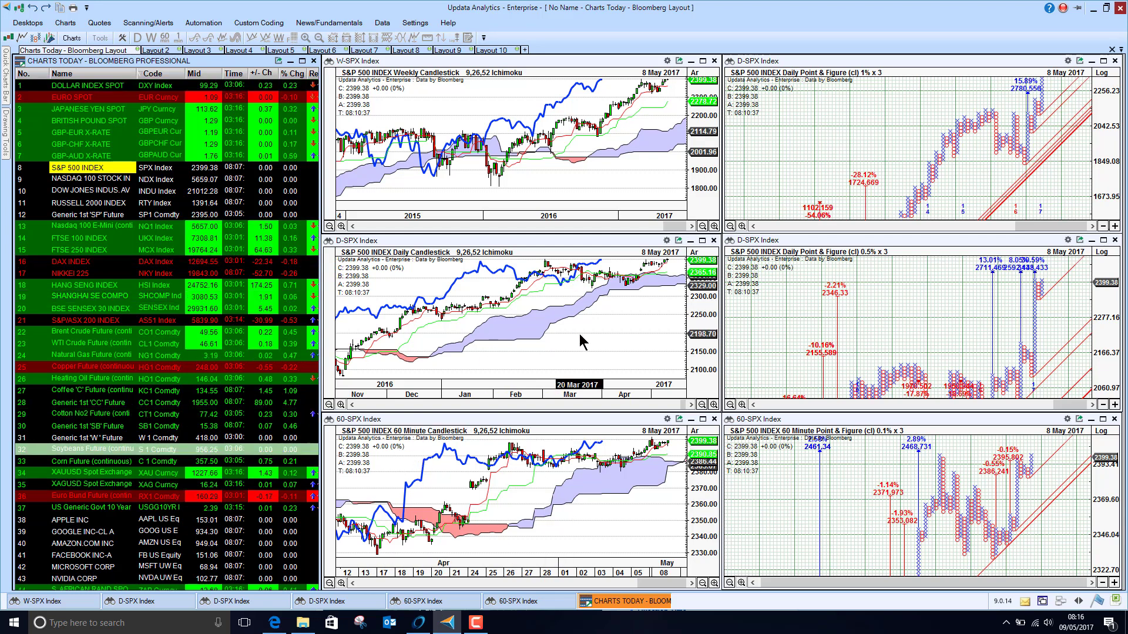
Step the charts from NASDAQ 100 through Dow Jones and Russell 2000 to Nasdaq 100 E-Mini (NQ1 Index).
{"action": "left_click", "coordinate": [103, 183]}
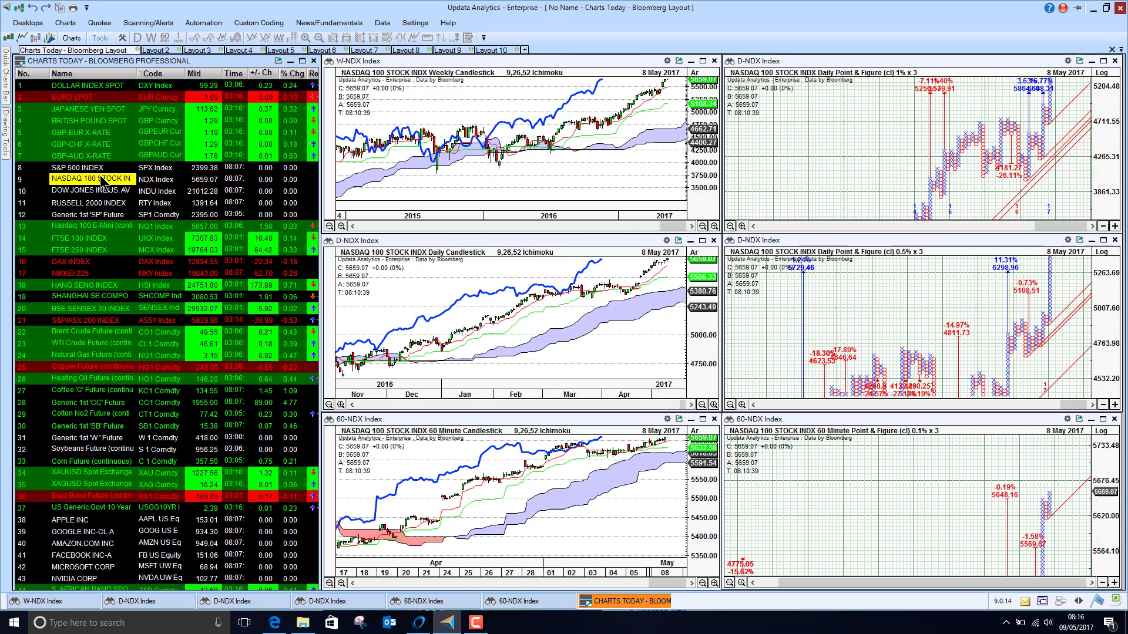
{"action": "key", "text": "Down"}
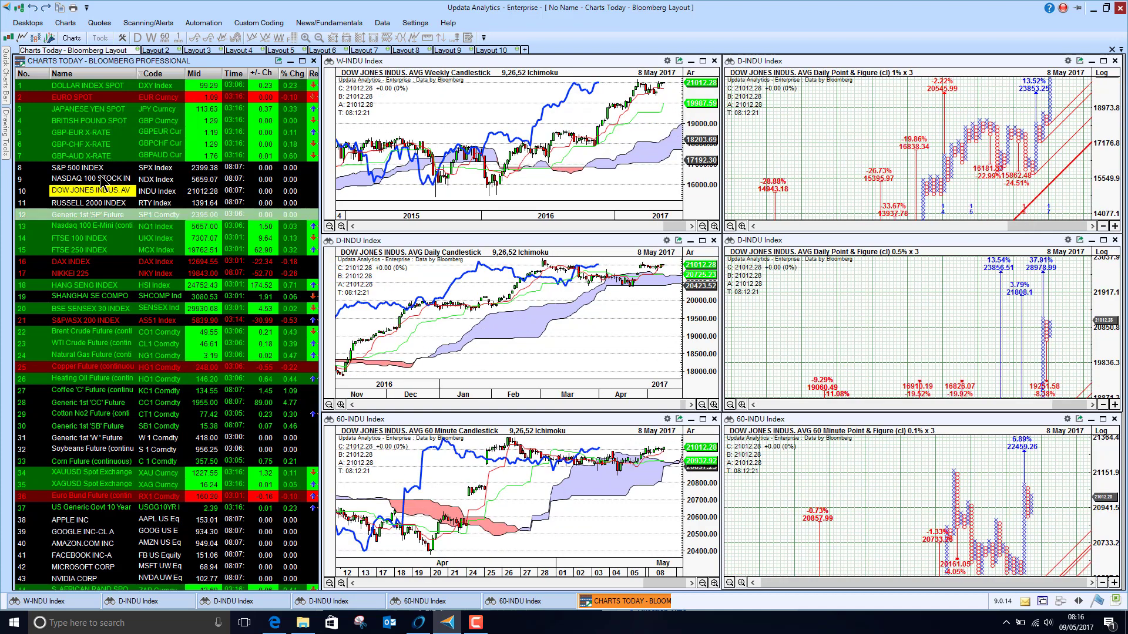
{"action": "key", "text": "Down"}
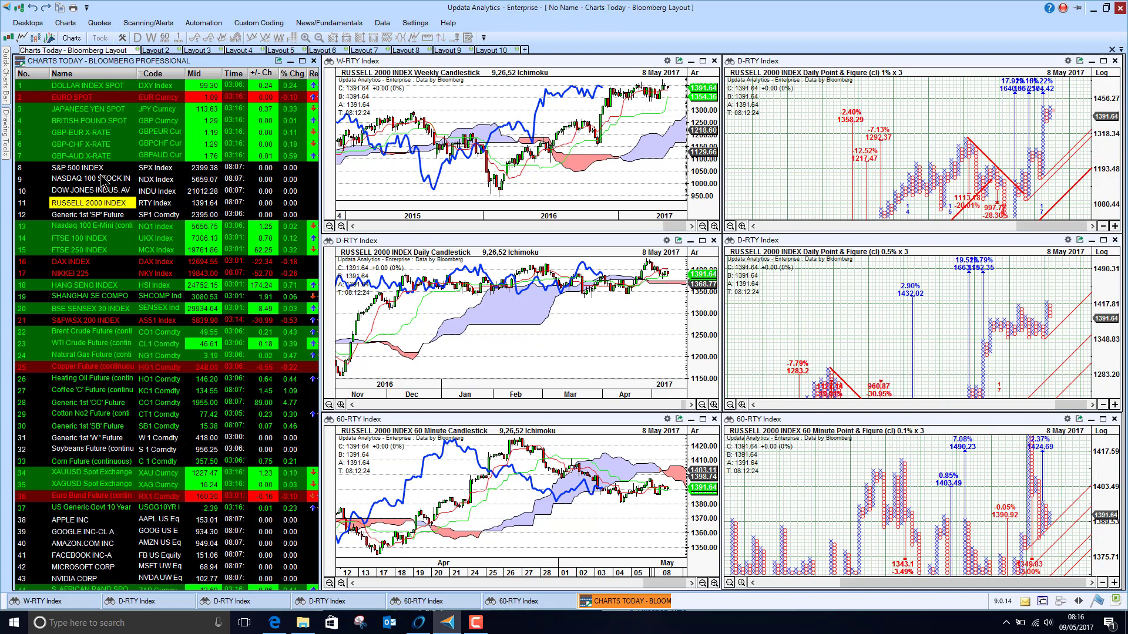
{"action": "key", "text": "Down"}
{"action": "key", "text": "Down"}
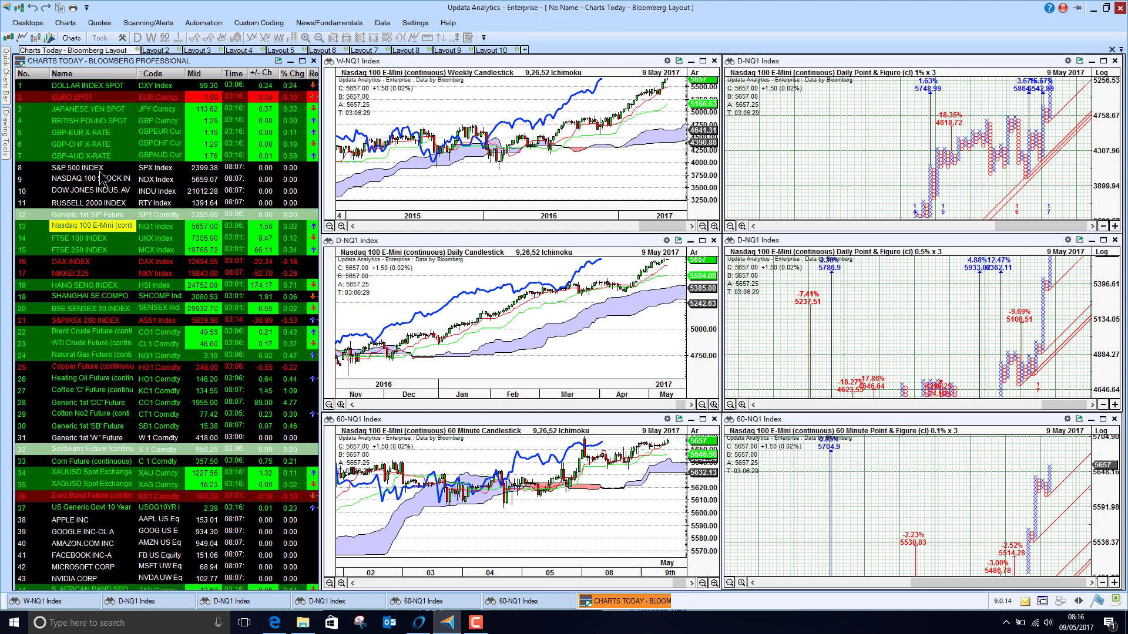
Advance the charts through FTSE 100 INDEX and FTSE 250 INDEX to DAX INDEX.
{"action": "key", "text": "Down"}
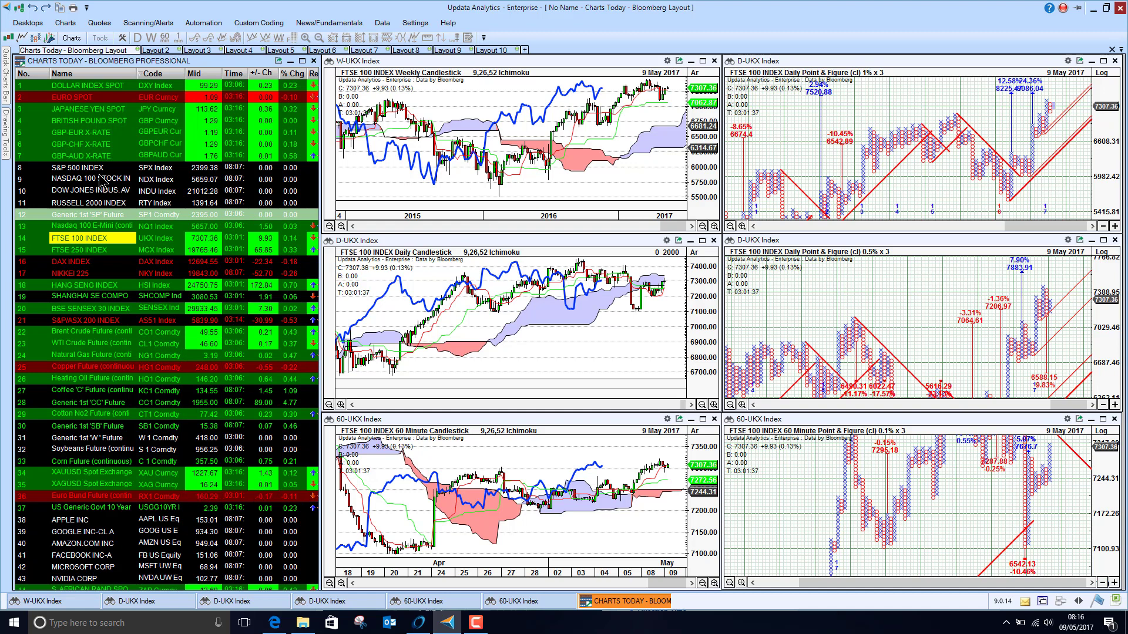
{"action": "key", "text": "Down"}
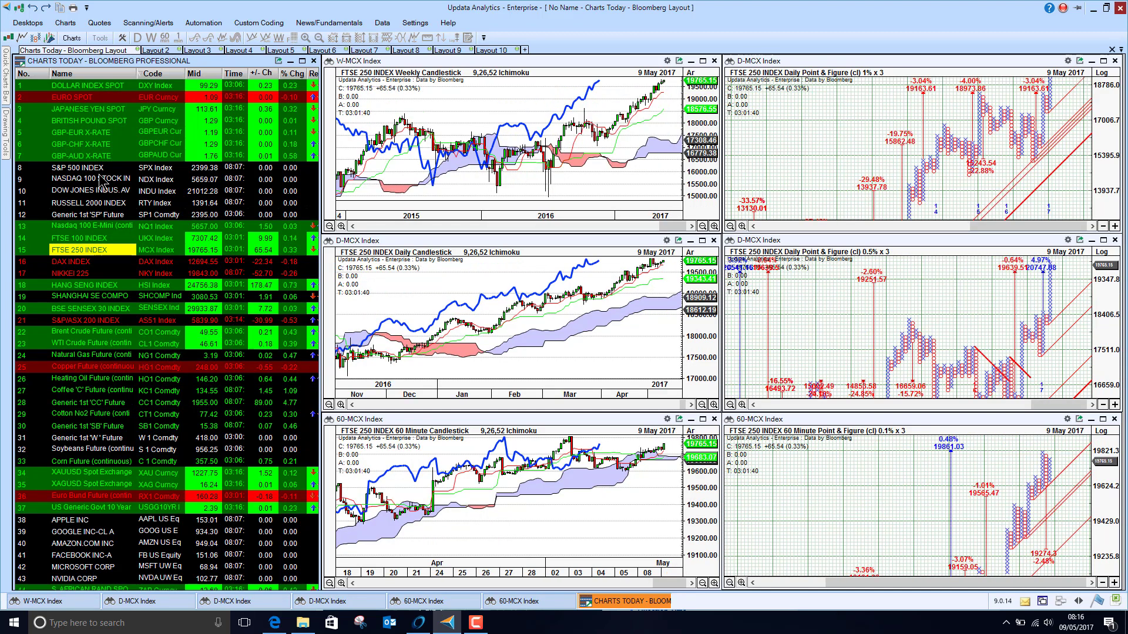
{"action": "key", "text": "Down"}
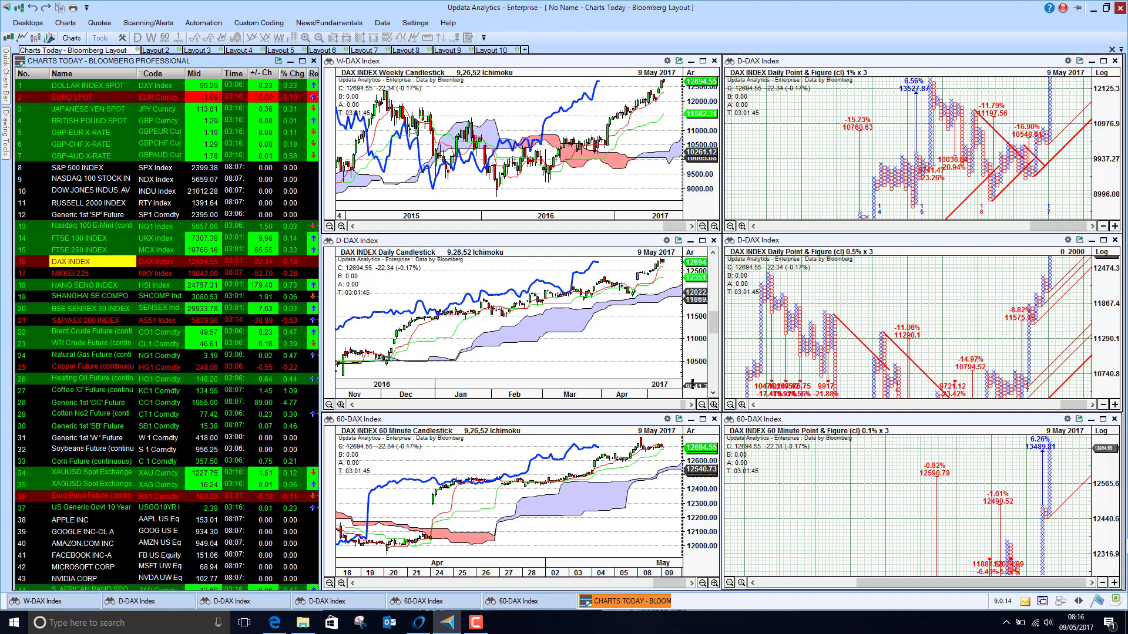
Chart Nikkei 225, Hang Seng, Shanghai Composite and BSE SENSEX 30, ending on S&P/ASX 200 (AS51 Index).
{"action": "left_click", "coordinate": [110, 276]}
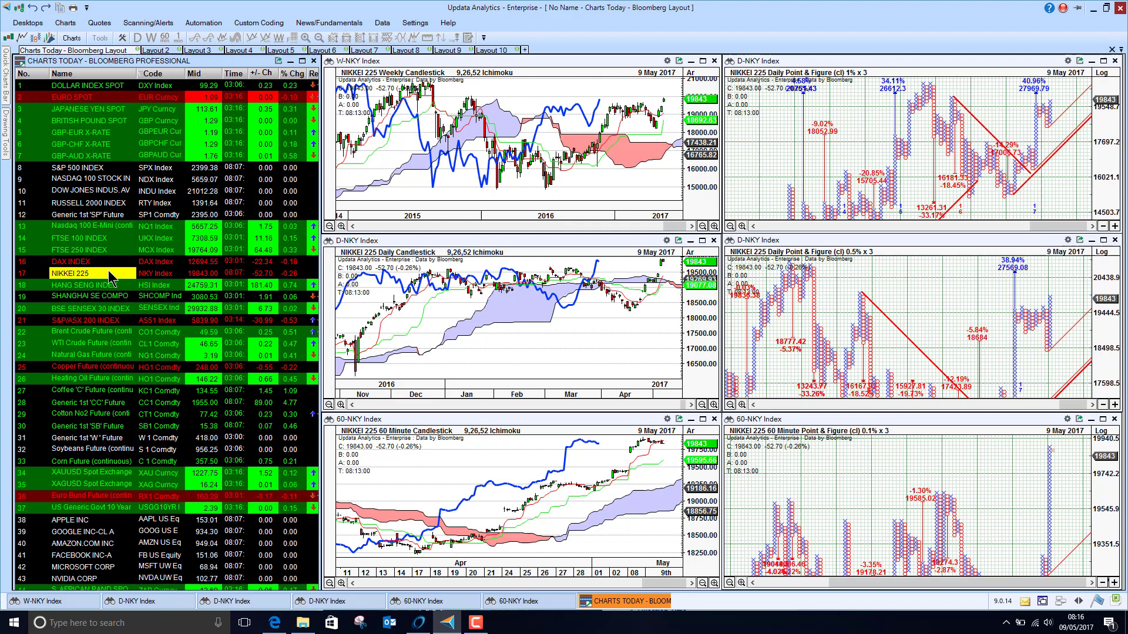
{"action": "key", "text": "Down"}
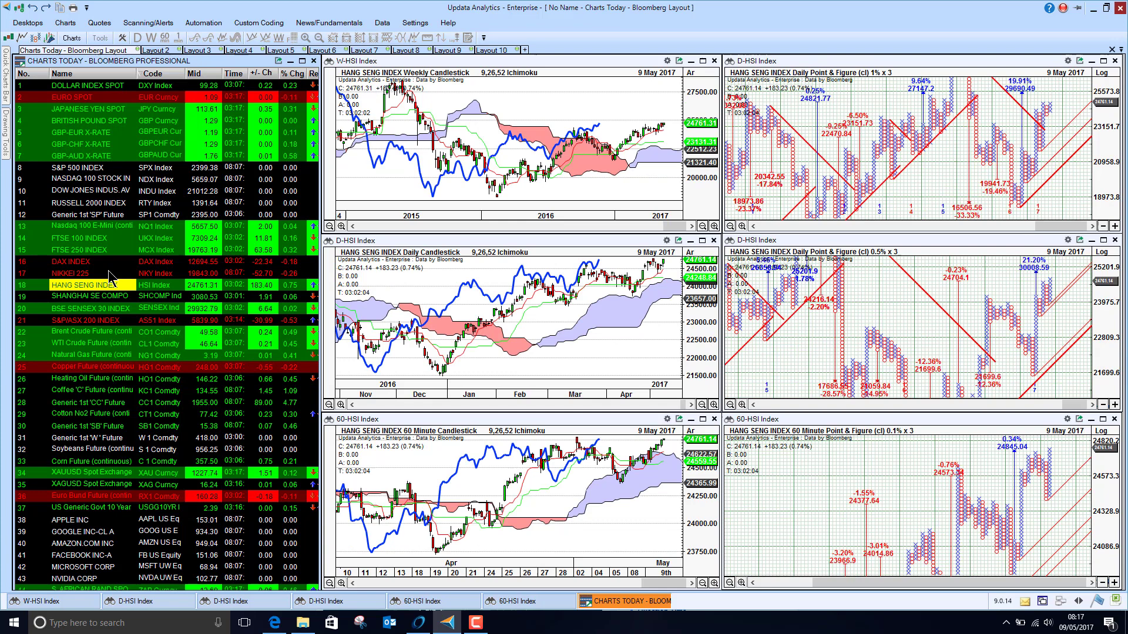
{"action": "key", "text": "Down"}
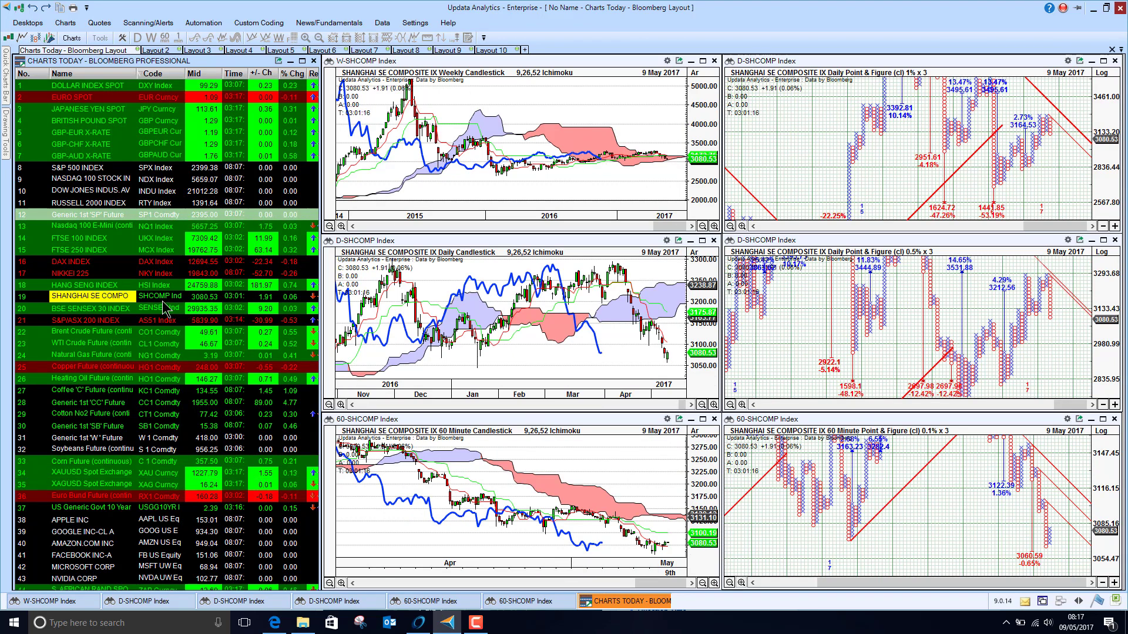
{"action": "left_click", "coordinate": [84, 313]}
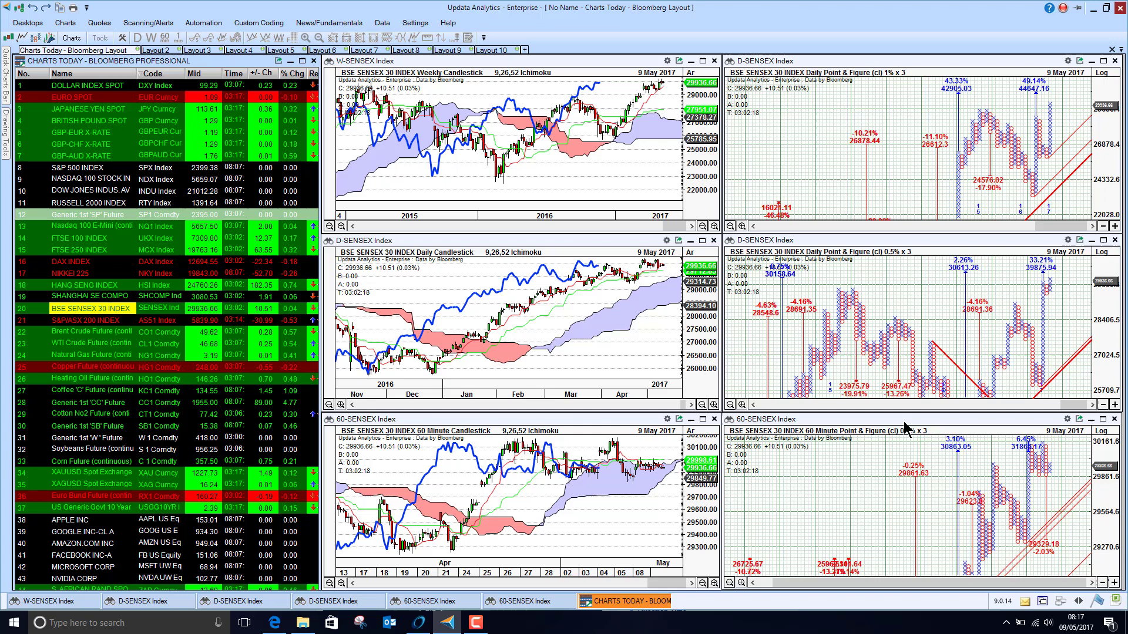
{"action": "left_click", "coordinate": [69, 323]}
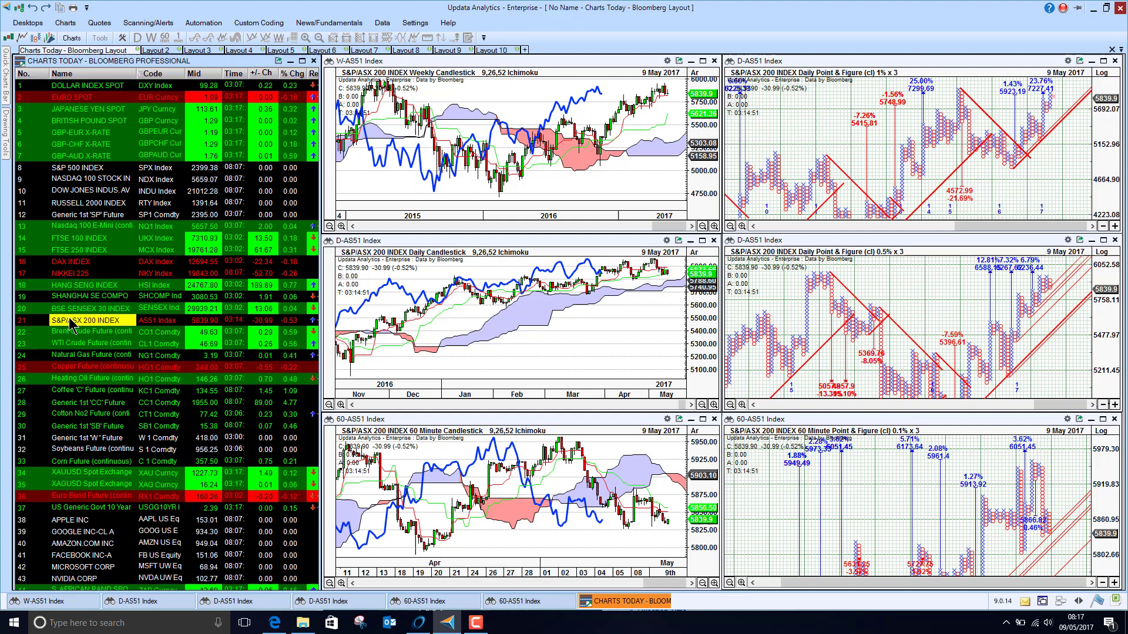
Chart Brent Crude Future and WTI Crude Future, then Natural Gas Future (NG1 Comdty) in all panes.
{"action": "key", "text": "Down"}
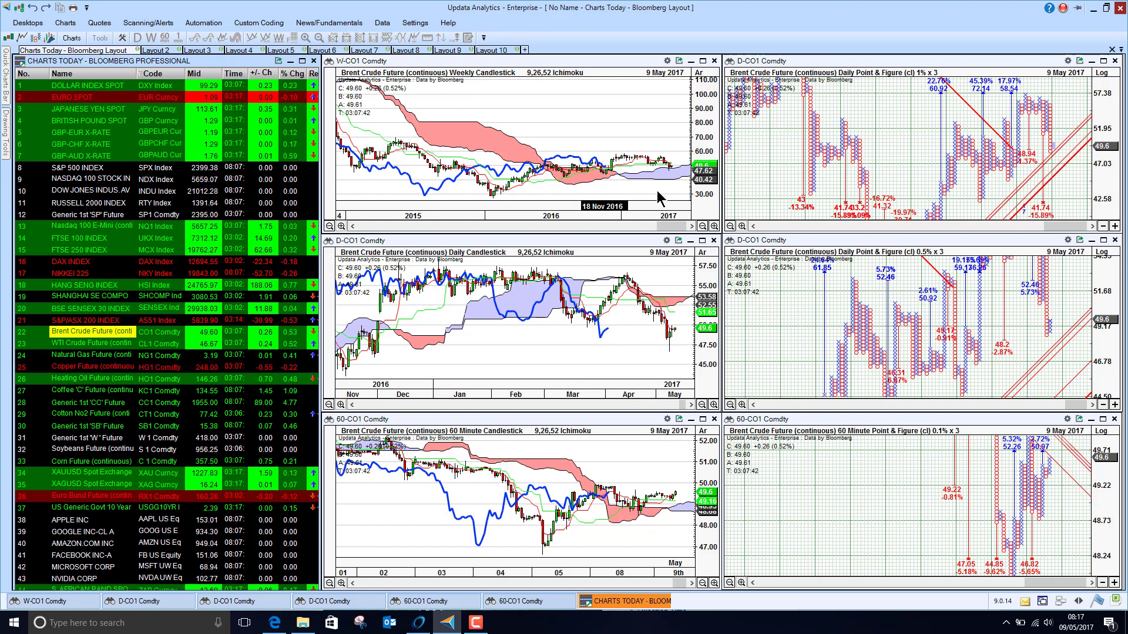
{"action": "left_click", "coordinate": [71, 343]}
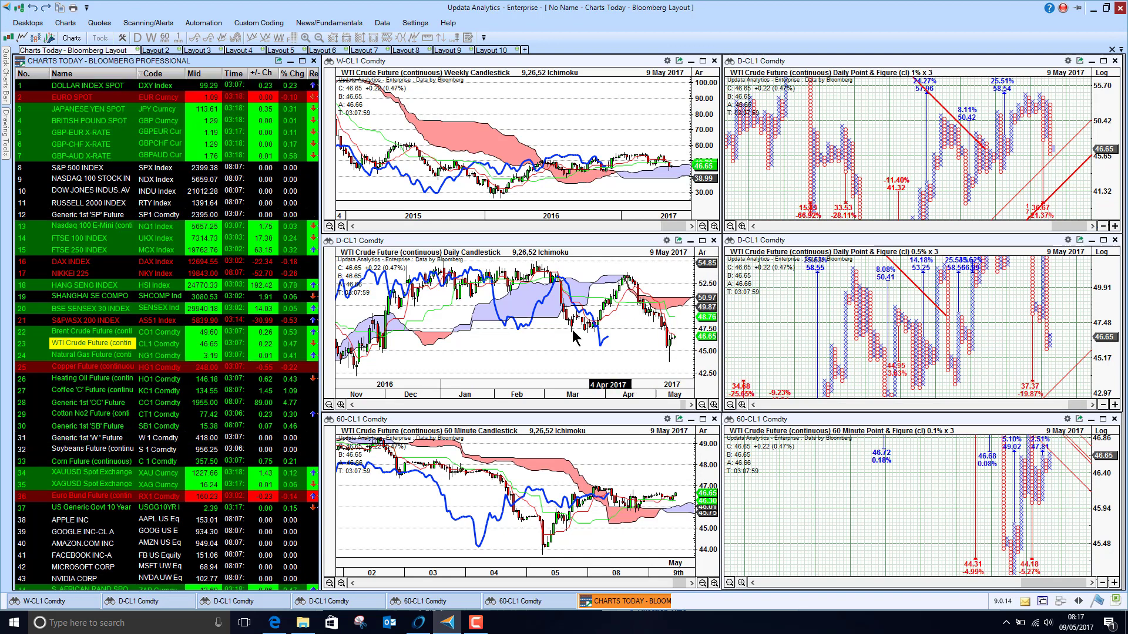
{"action": "left_click", "coordinate": [82, 356]}
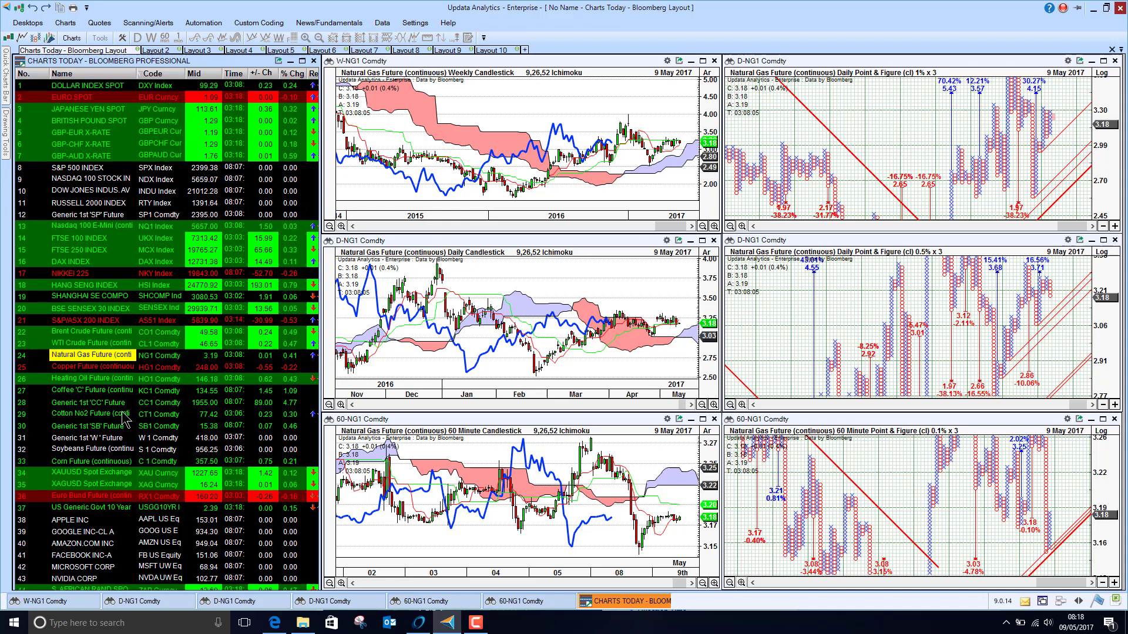
Chart XAUUSD gold, then XAGUSD silver, then US Generic Govt 10 Year yield (USGG10YR Index).
{"action": "left_click", "coordinate": [91, 473]}
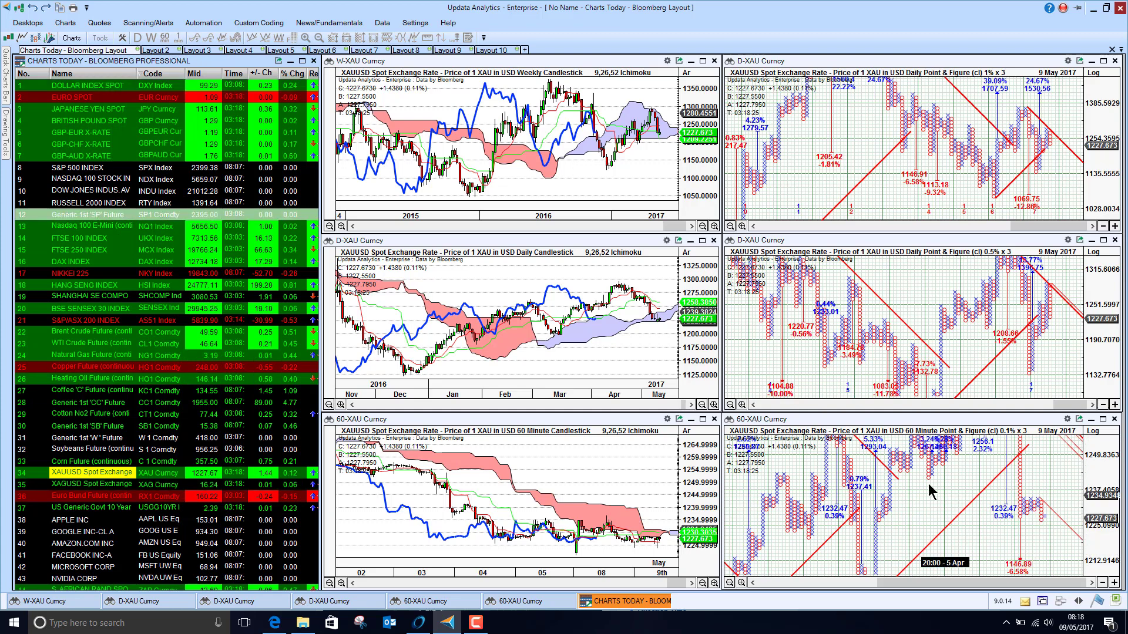
{"action": "left_click", "coordinate": [57, 489]}
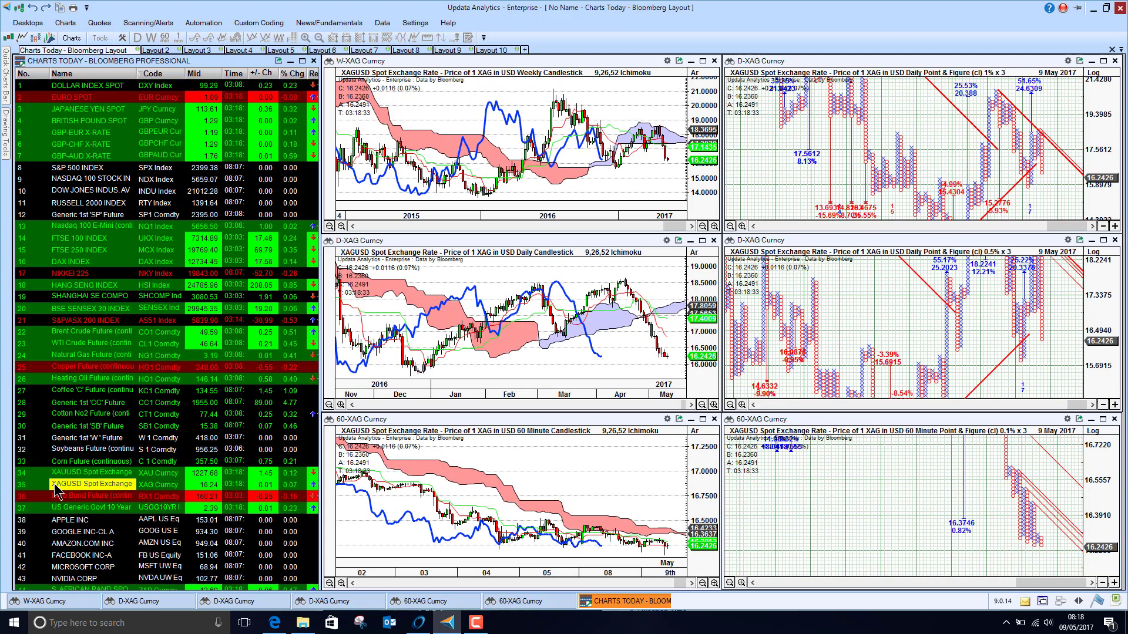
{"action": "left_click", "coordinate": [70, 508]}
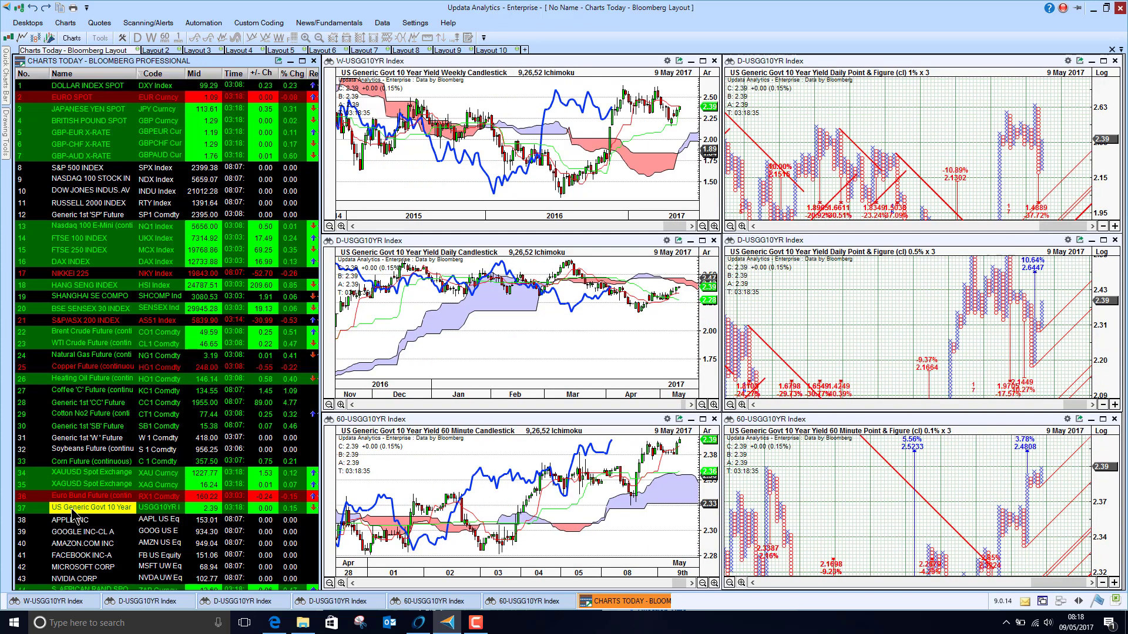
Step the charts through Apple, Google, Amazon and Facebook to MICROSOFT CORP (MSFT UW Equity).
{"action": "key", "text": "Down"}
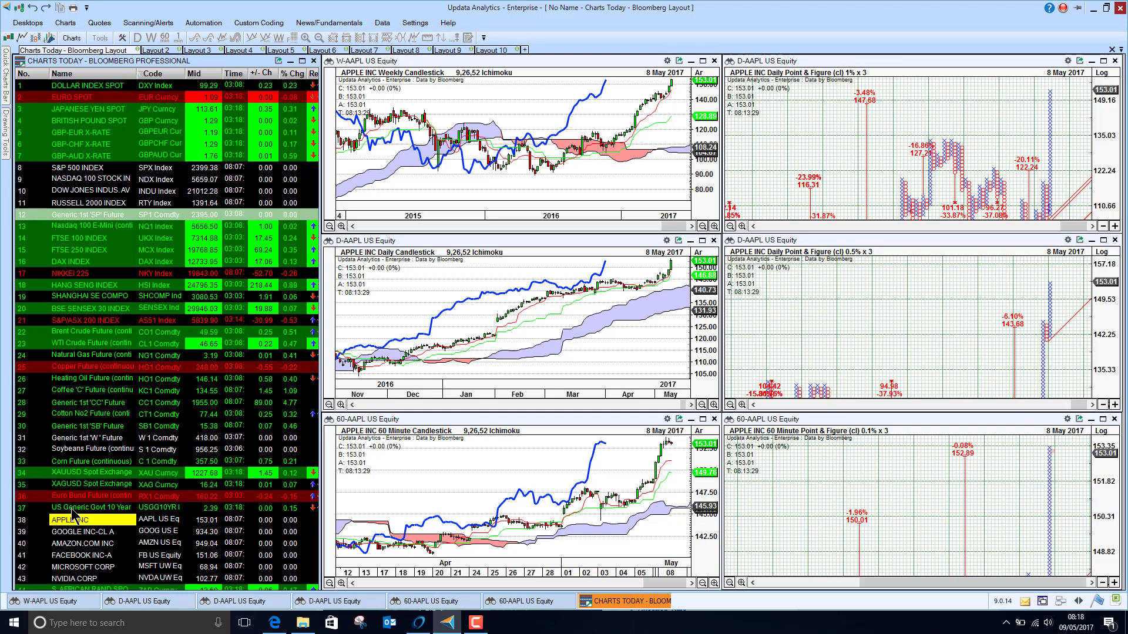
{"action": "key", "text": "Down"}
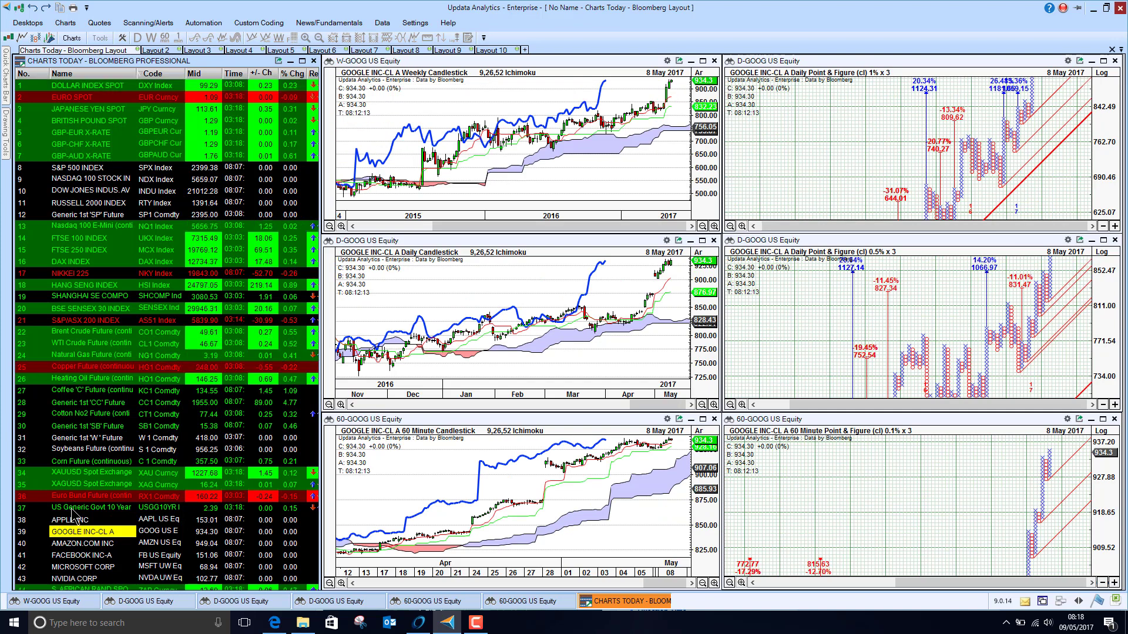
{"action": "key", "text": "Down"}
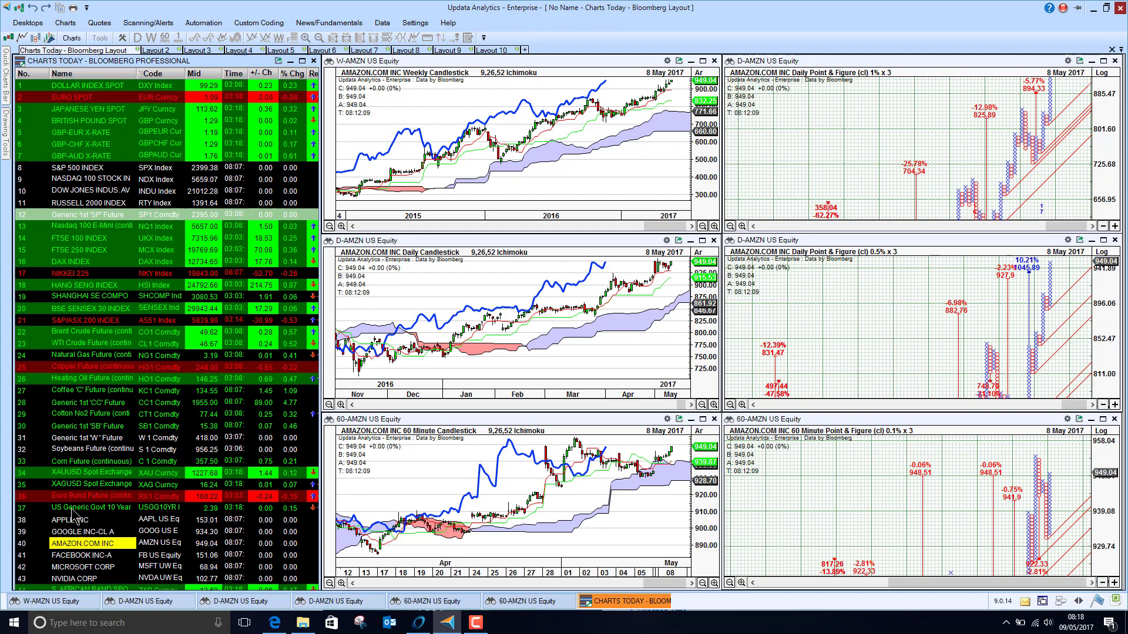
{"action": "key", "text": "Down"}
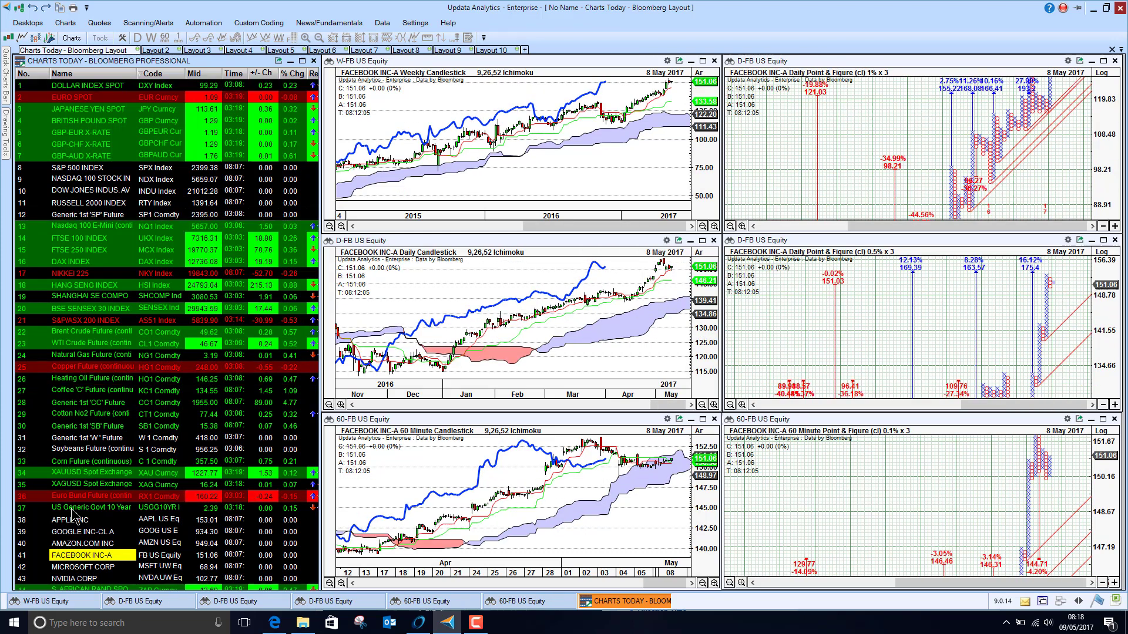
{"action": "key", "text": "Down"}
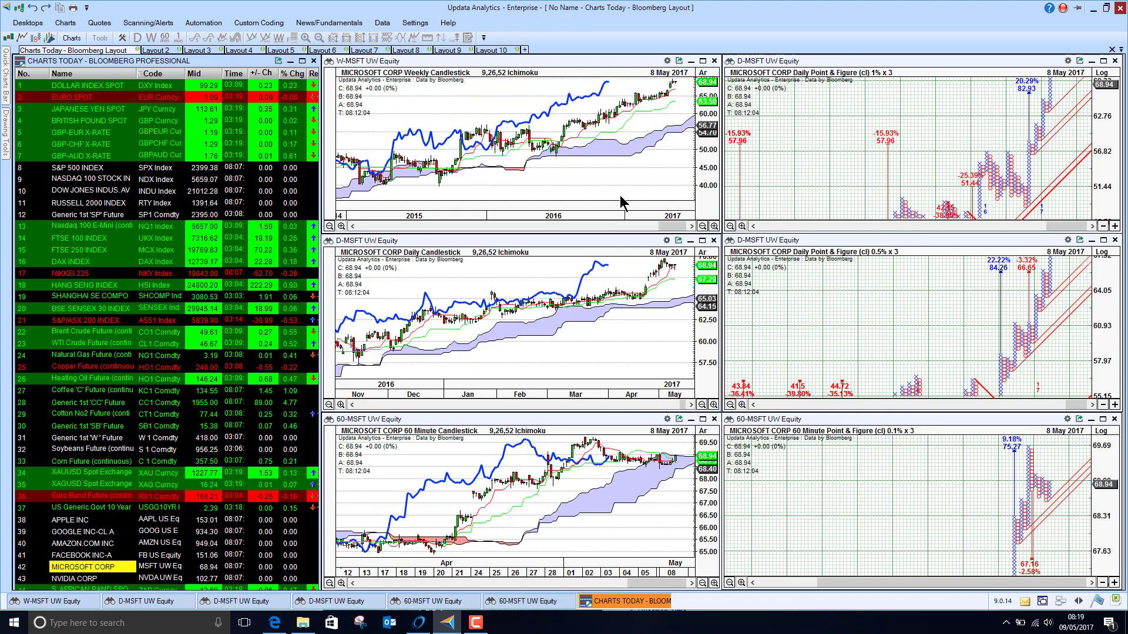
{"action": "left_click", "coordinate": [923, 475]}
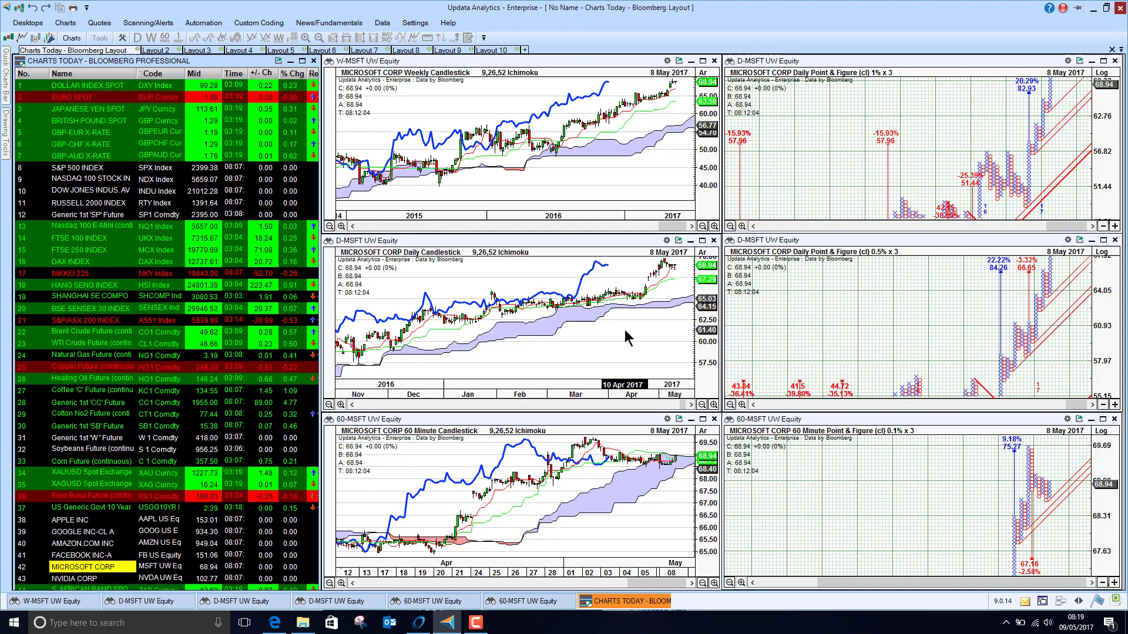
Load DOLLAR INDEX SPOT, the first watchlist row, into the linked charts.
{"action": "left_click", "coordinate": [100, 89]}
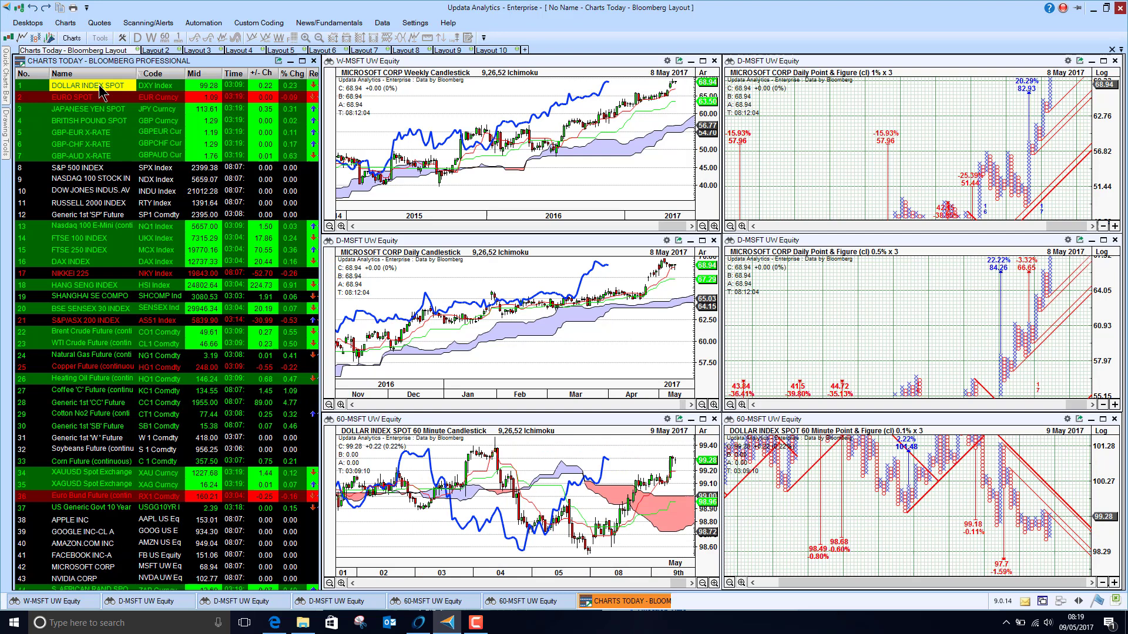